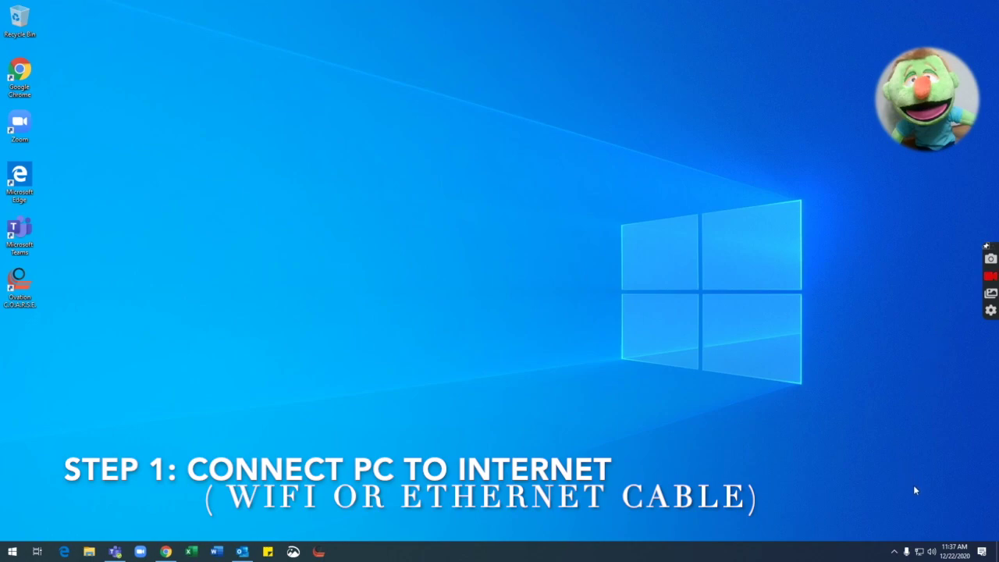
# Check the Wi-Fi status, then bring up GlobalProtect from the hidden system tray icons.
pyautogui.click(919, 553)
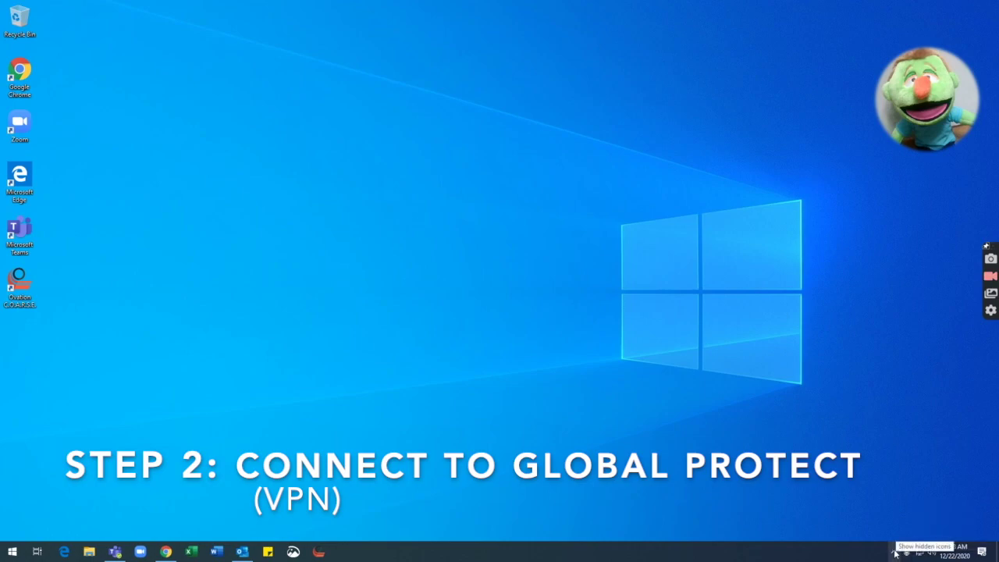
pyautogui.click(895, 552)
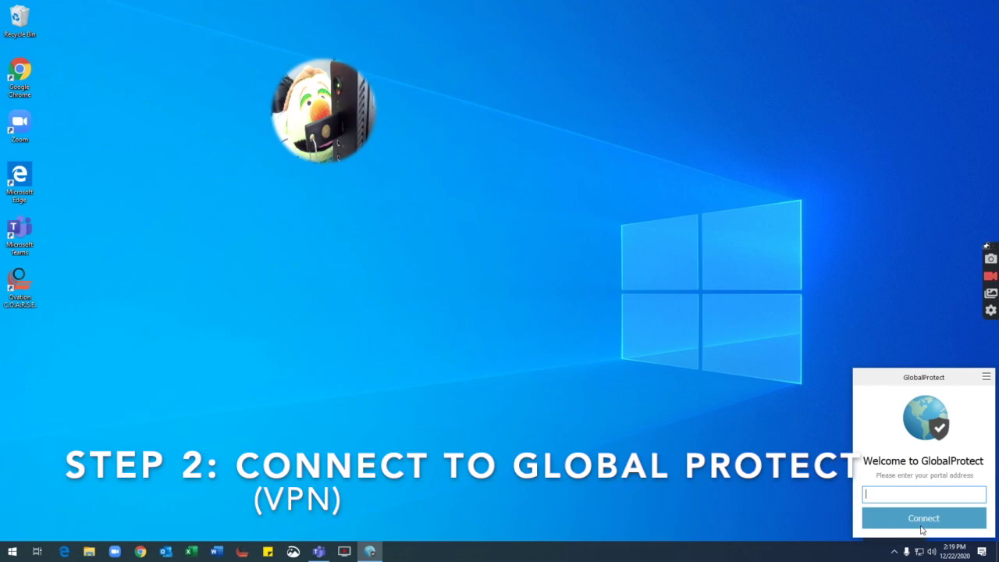
# Connect to the vpn.lendingtree.com portal and sign in with the user's username and password.
pyautogui.write('vpn.lendingtree')
pyautogui.write('.com')
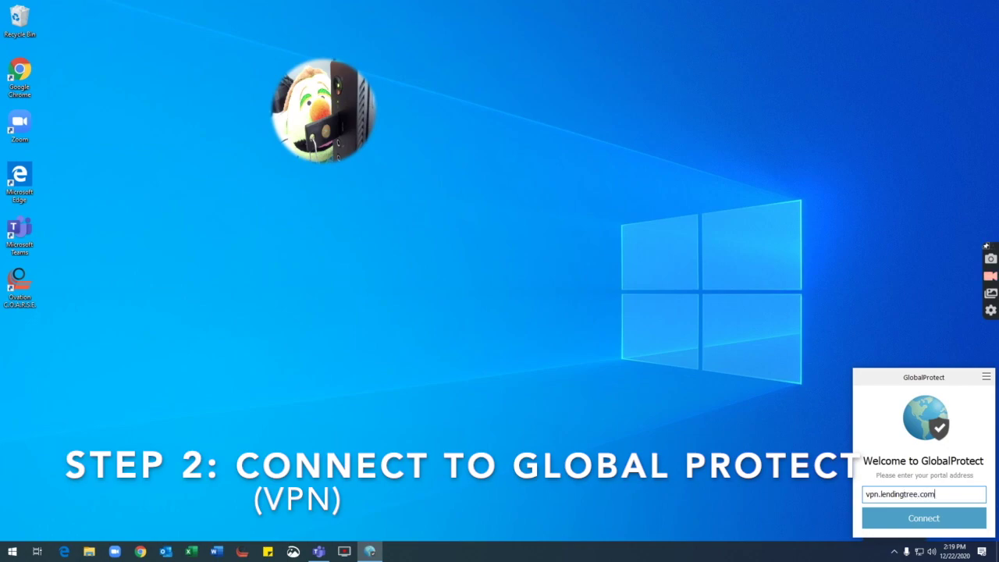
pyautogui.click(936, 520)
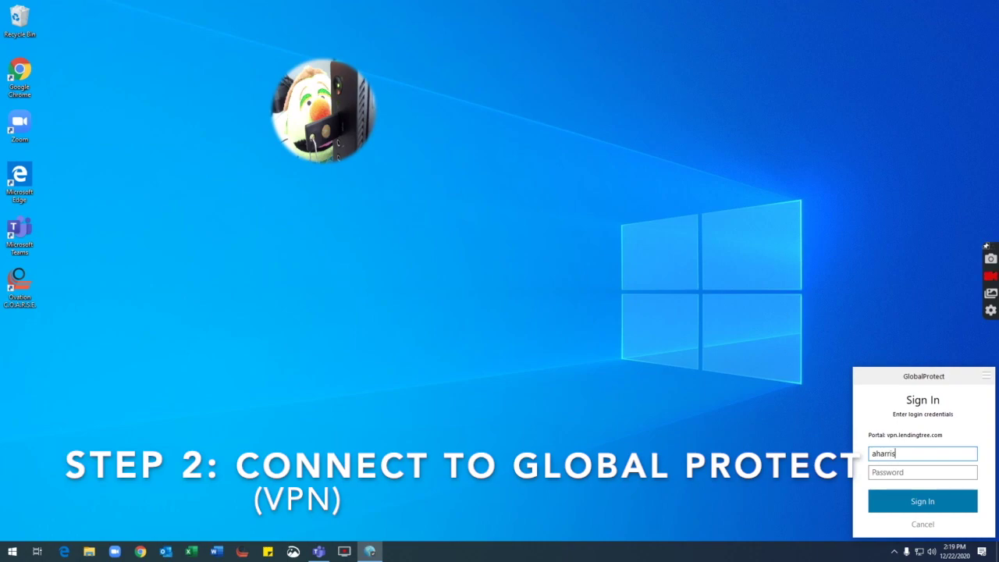
pyautogui.press('Tab')
pyautogui.write('a')
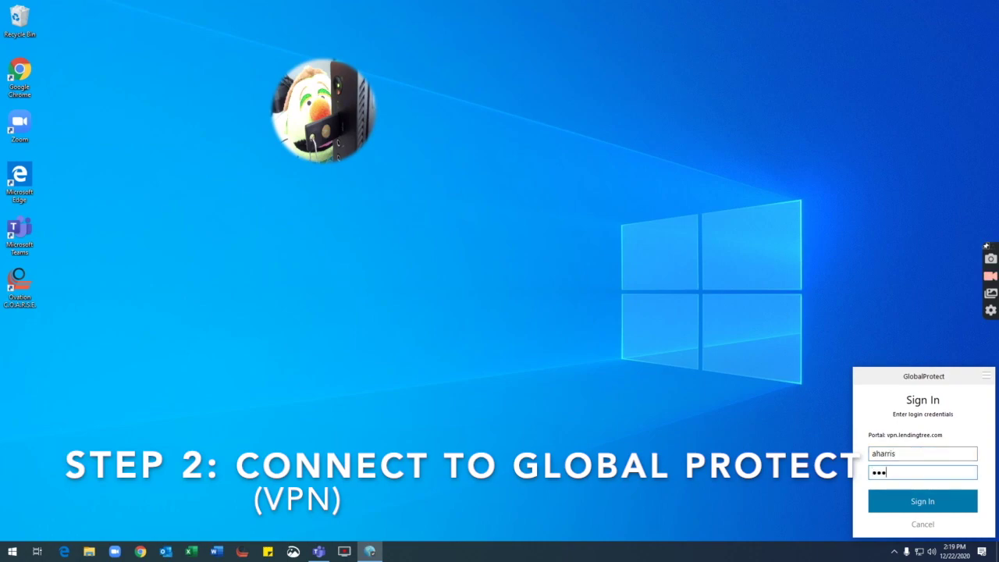
pyautogui.write('a')
pyautogui.write('a')
pyautogui.click(897, 499)
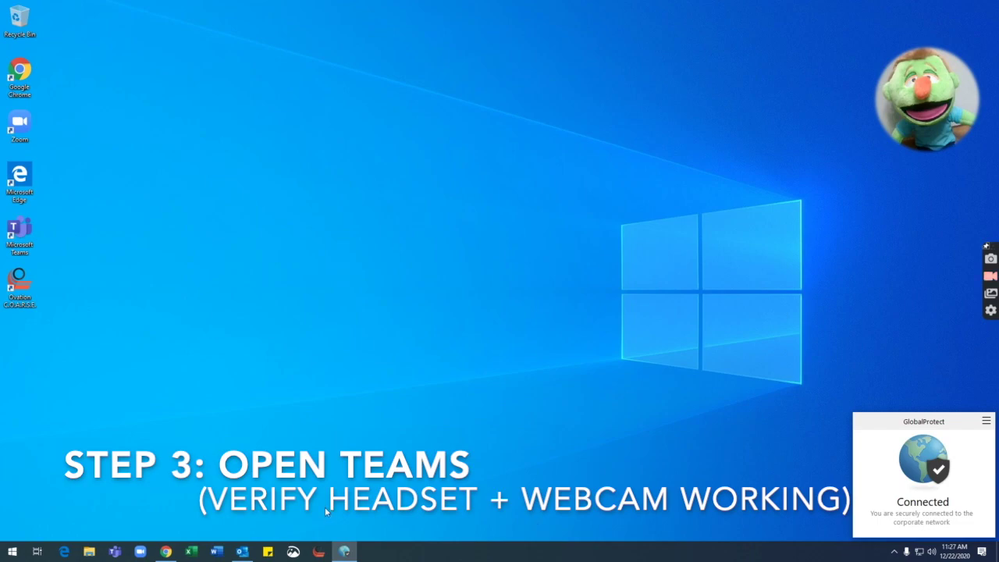
# Open Teams and go to Settings > Devices to view the headset and webcam.
pyautogui.click(114, 552)
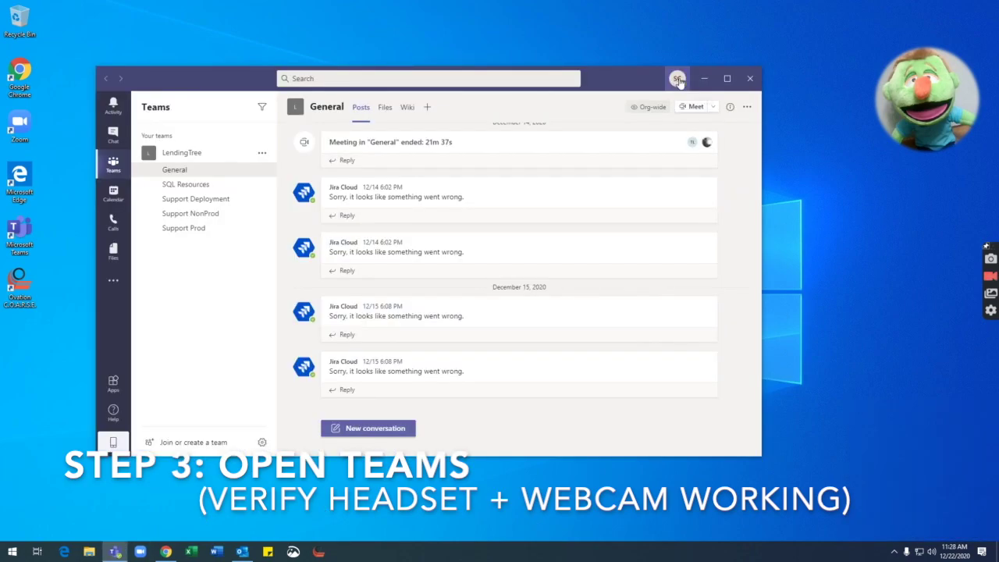
pyautogui.click(678, 80)
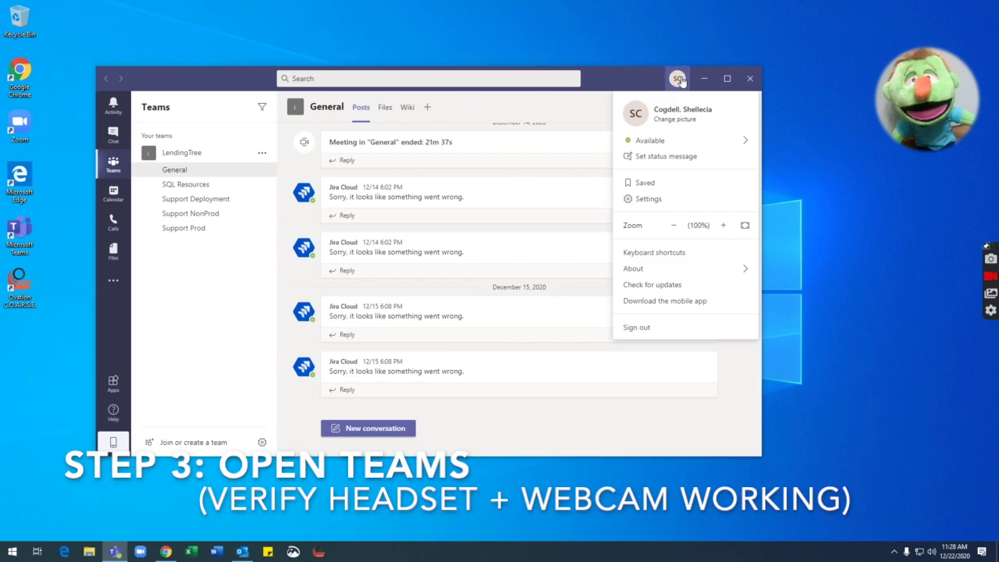
pyautogui.click(662, 198)
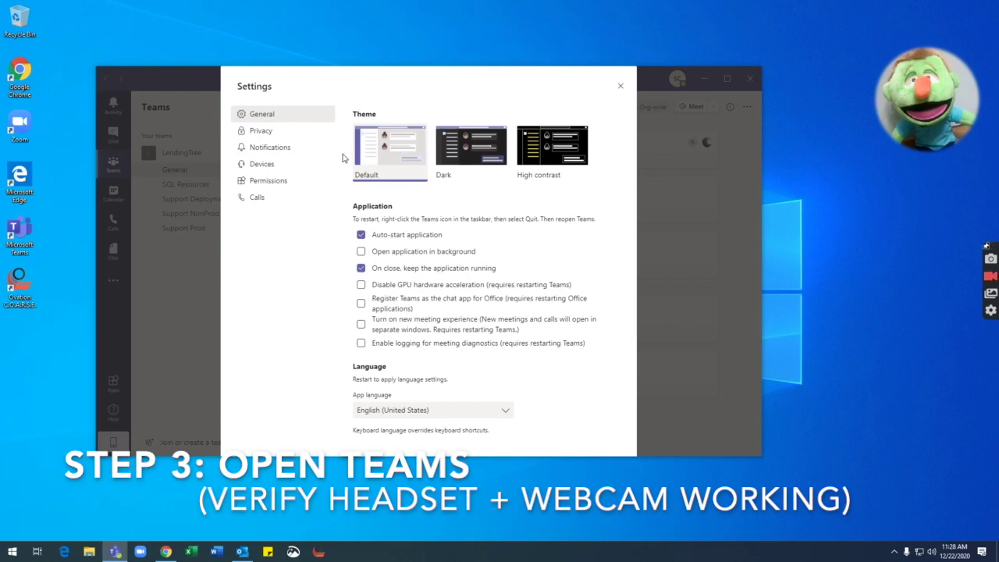
pyautogui.click(268, 169)
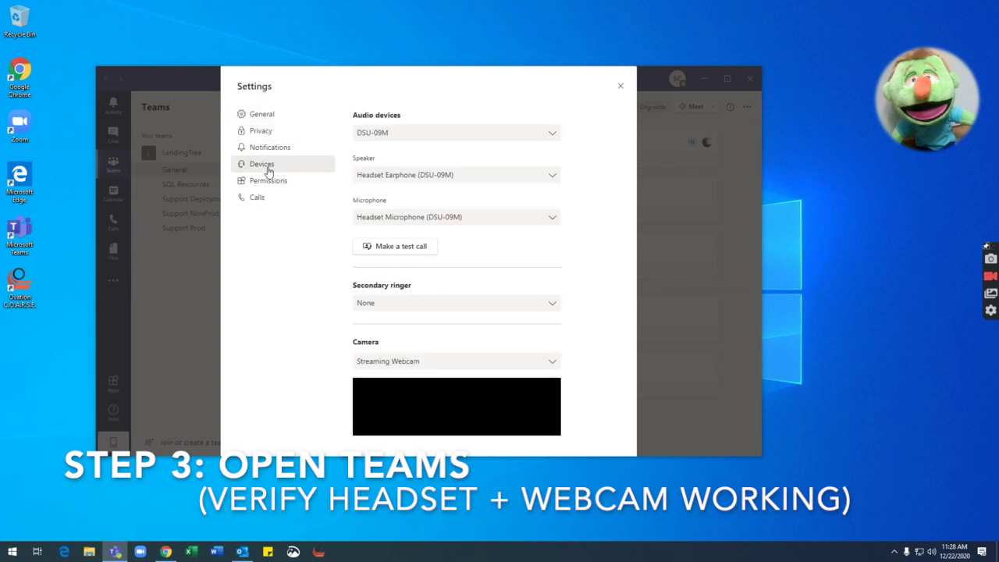
# Keep DSU-09M as audio device, run a test call, and keep Streaming Webcam as camera.
pyautogui.click(397, 134)
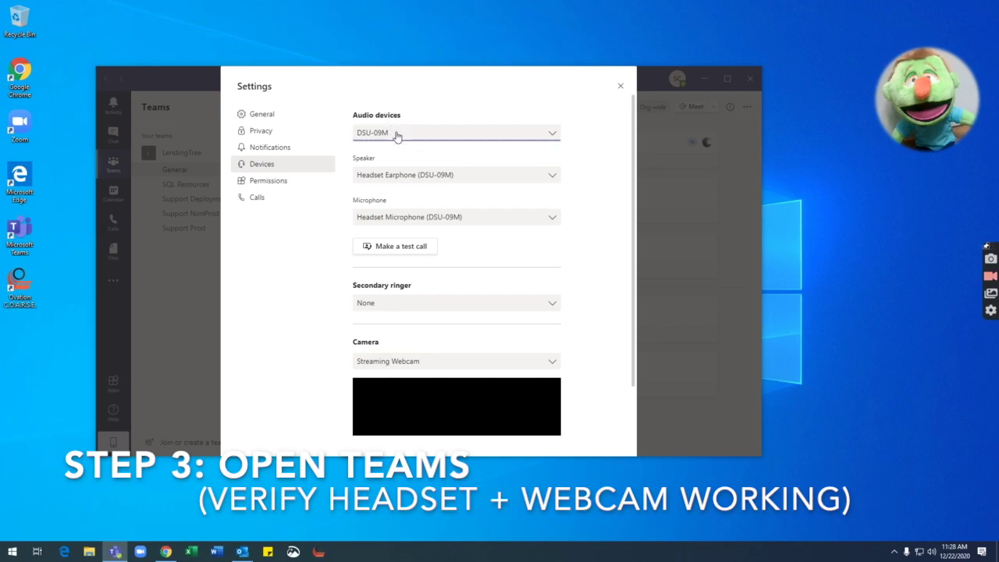
pyautogui.click(403, 164)
pyautogui.scroll(-1, 409, 164)
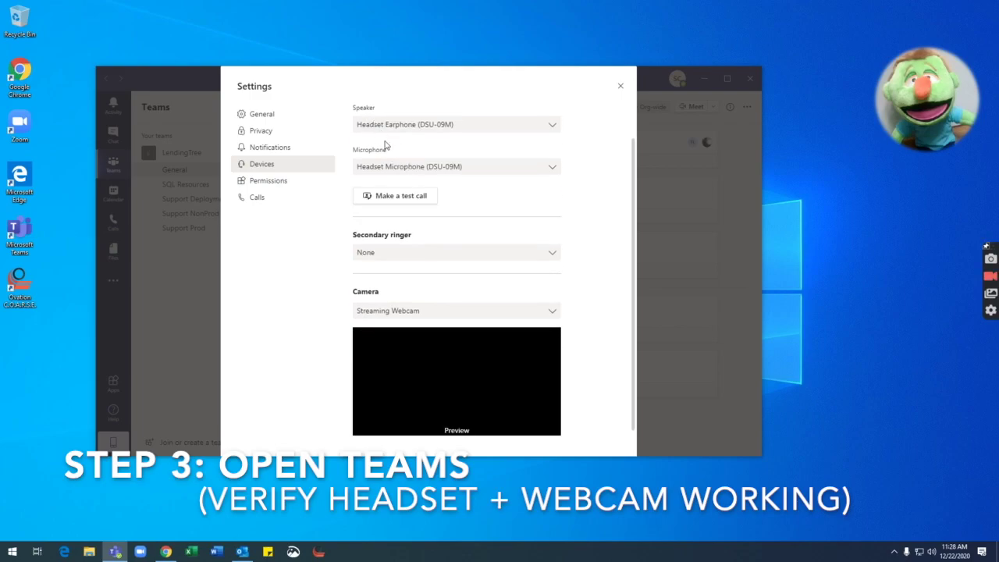
pyautogui.click(413, 200)
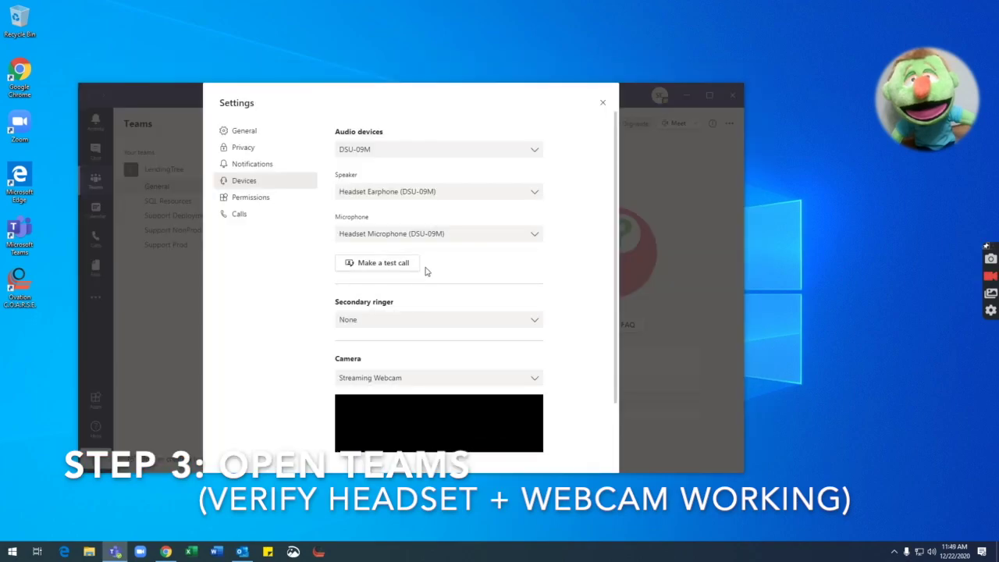
pyautogui.scroll(-1, 424, 282)
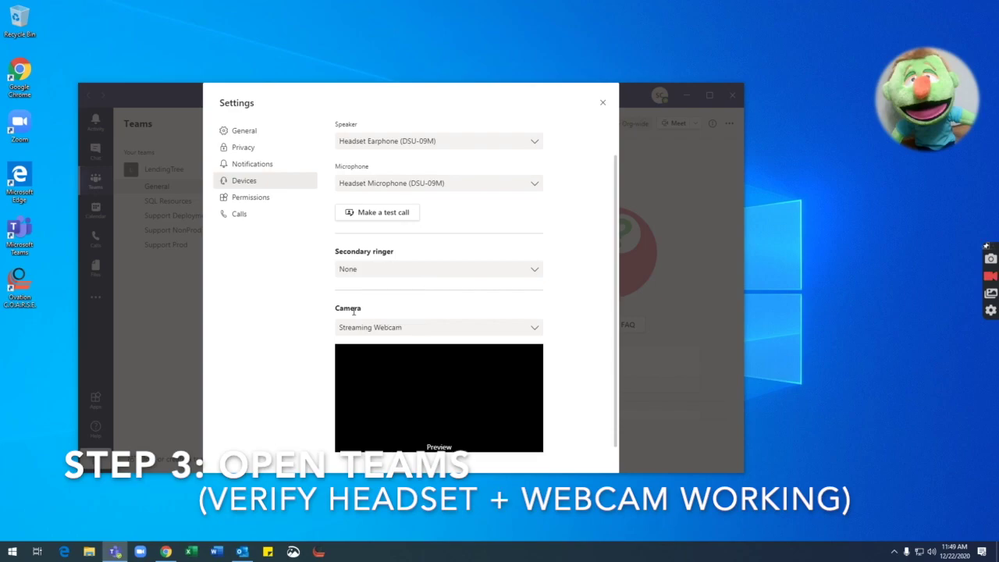
pyautogui.click(413, 333)
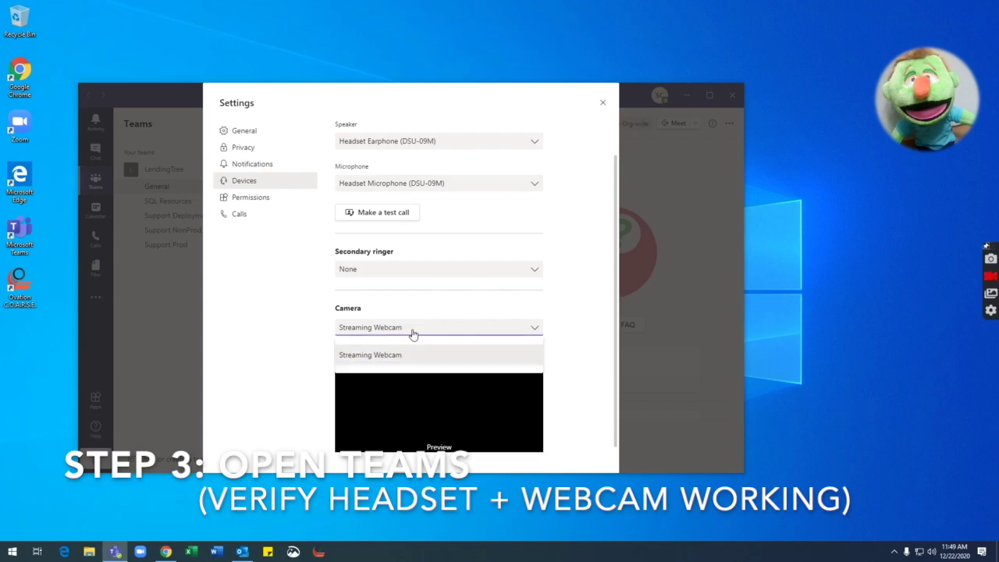
pyautogui.click(408, 356)
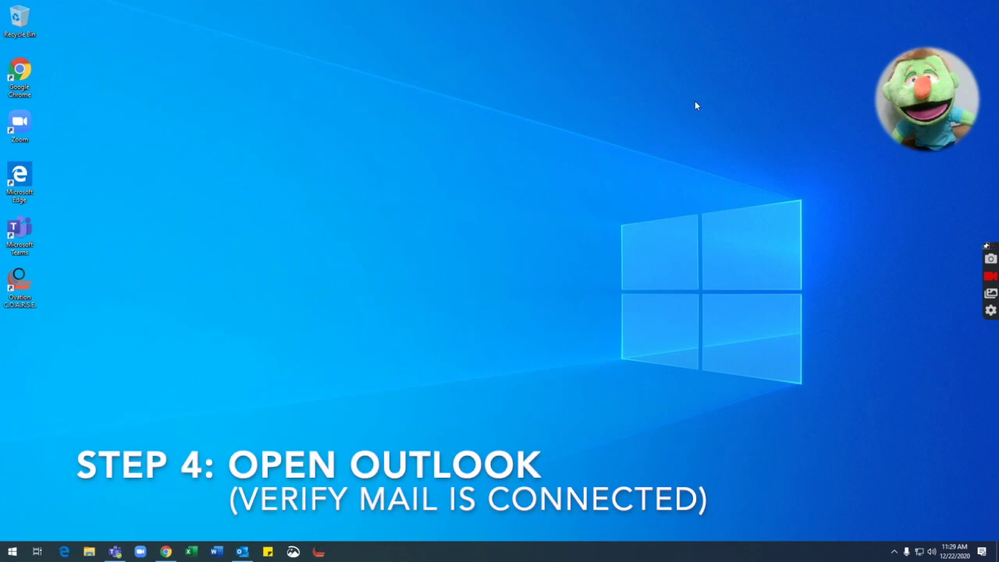
# Launch Outlook from the taskbar.
pyautogui.click(245, 552)
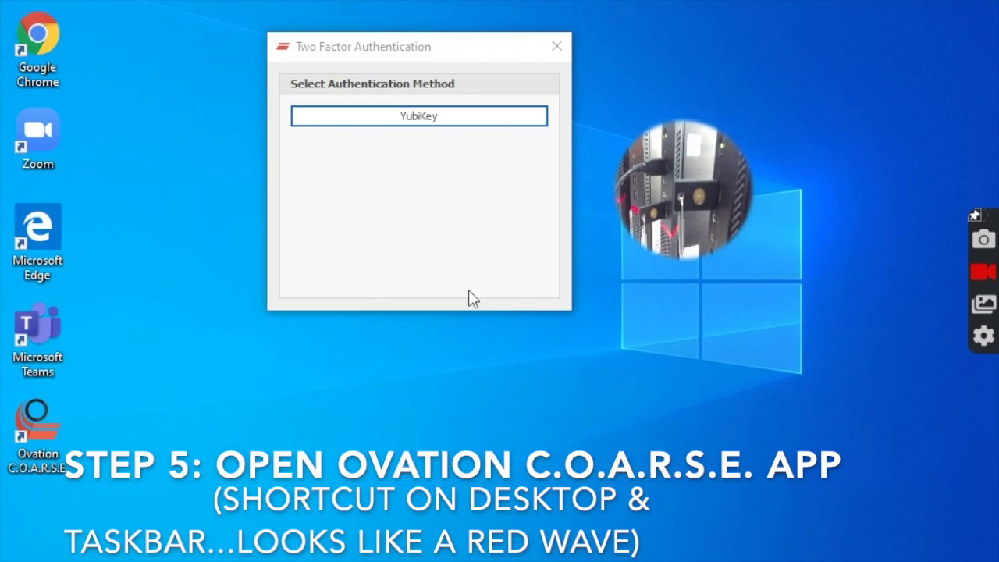
# Authenticate Ovation C.O.A.R.S.E. with YubiKey, submitting the token from the key.
pyautogui.moveTo(341, 56); pyautogui.dragTo(333, 42)
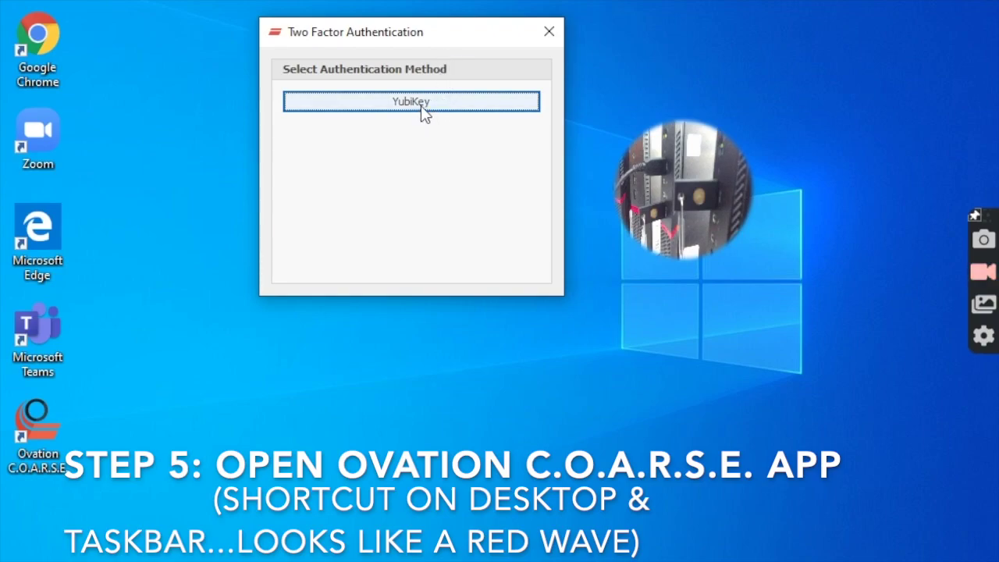
pyautogui.click(456, 106)
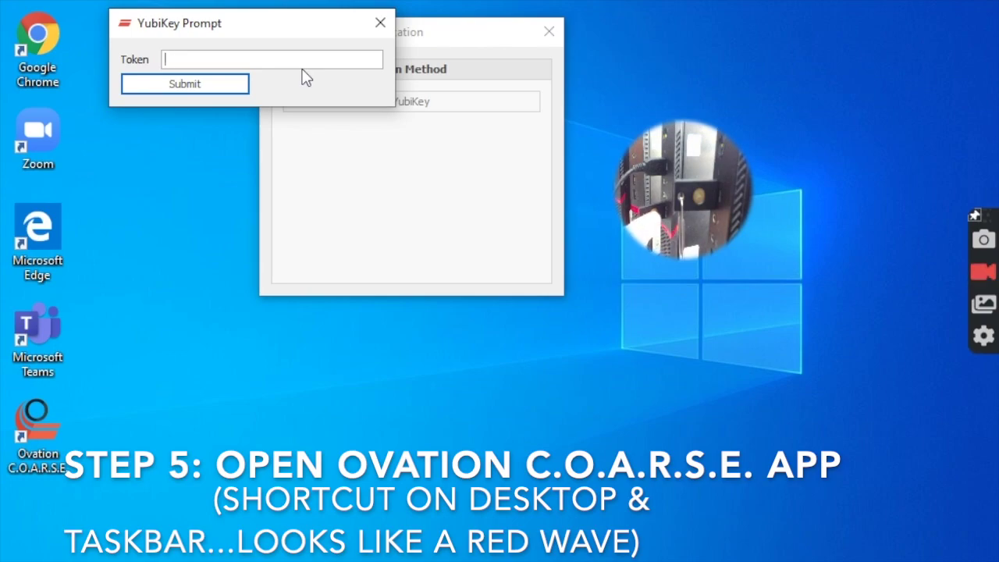
pyautogui.press('Return')
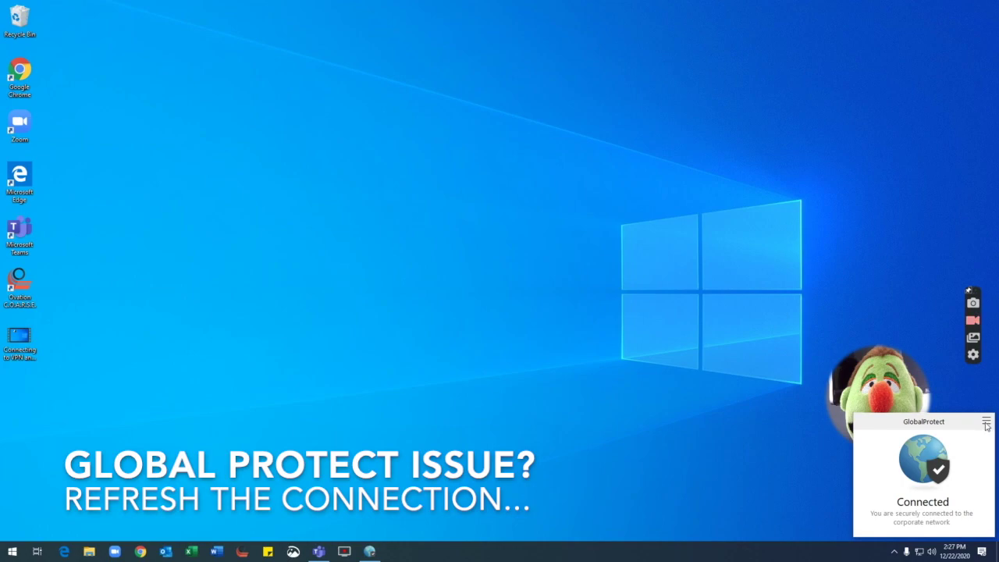
# Choose Refresh Connection from the GlobalProtect options menu.
pyautogui.click(985, 423)
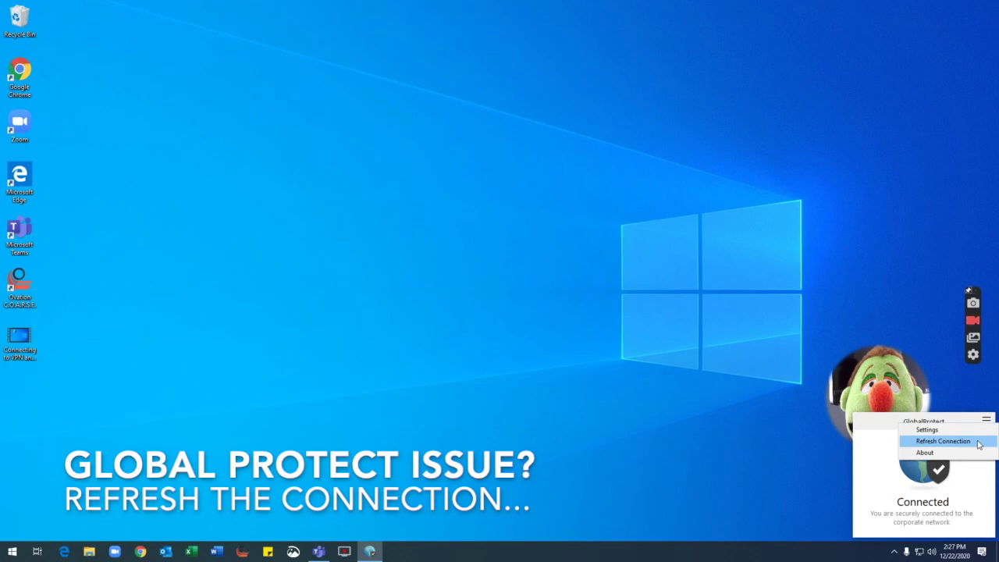
pyautogui.click(975, 442)
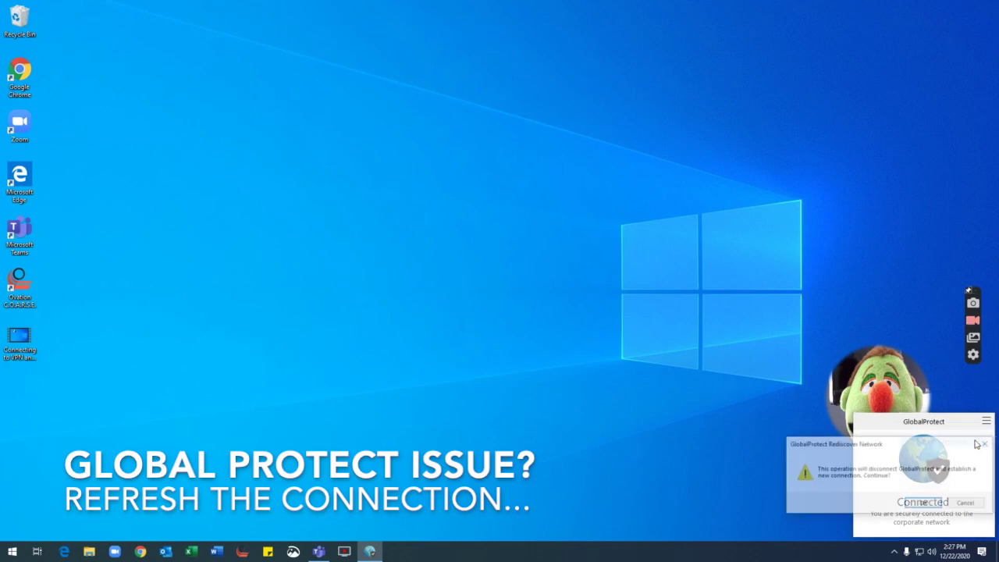